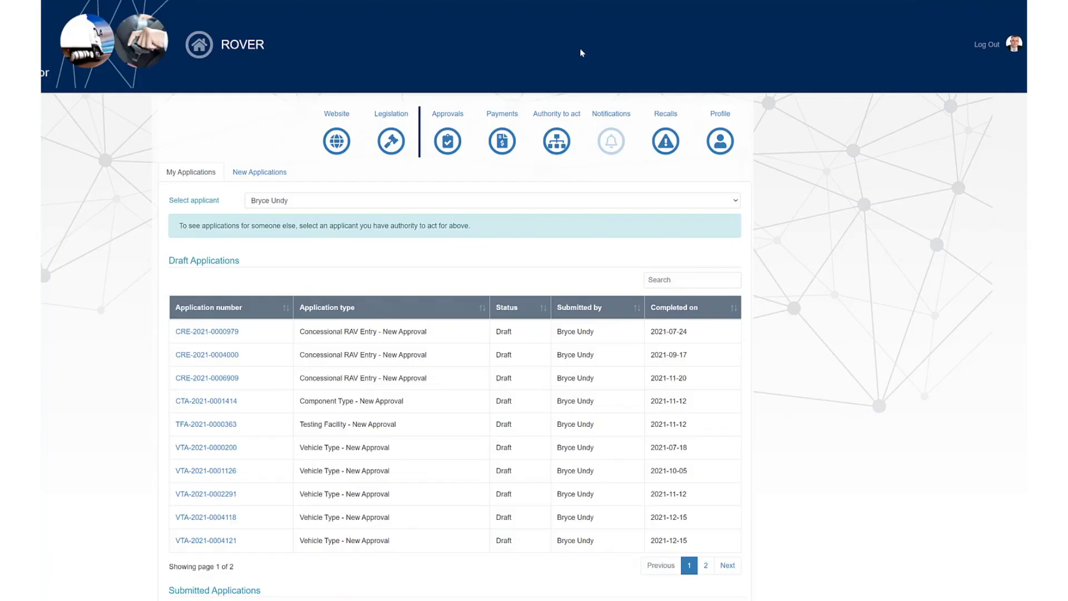
- Start recording an authority to act for a new organisation with standard access
mouse_move(552, 147)
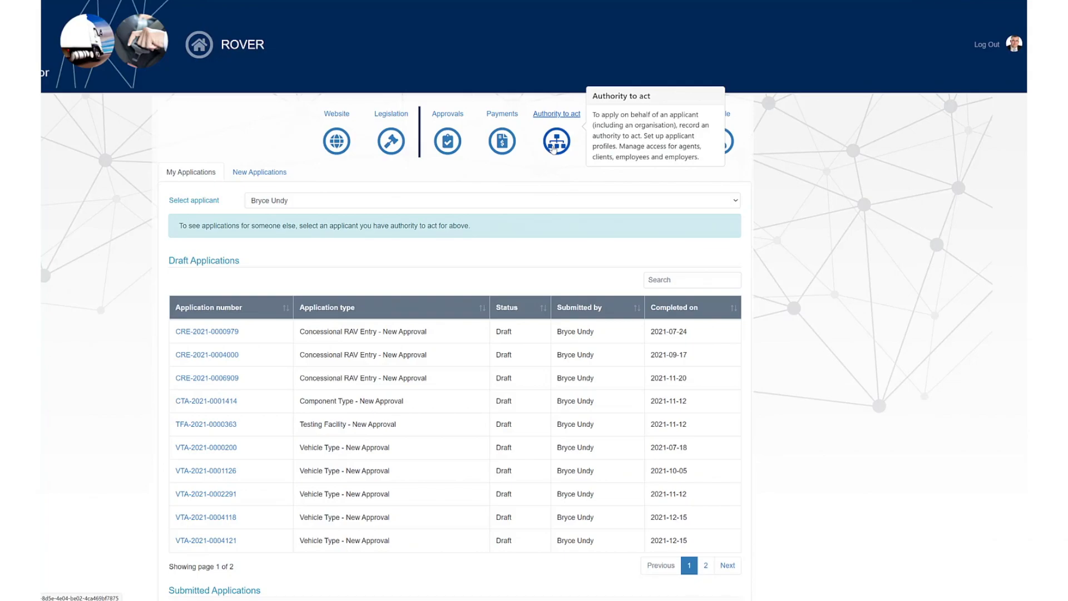
left_click(554, 147)
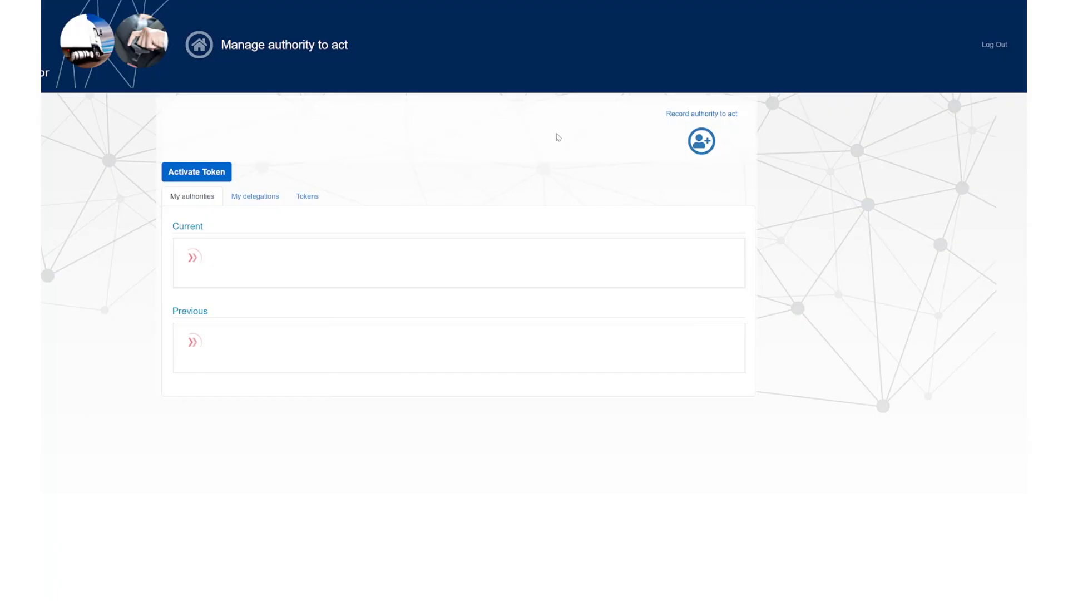
left_click(705, 152)
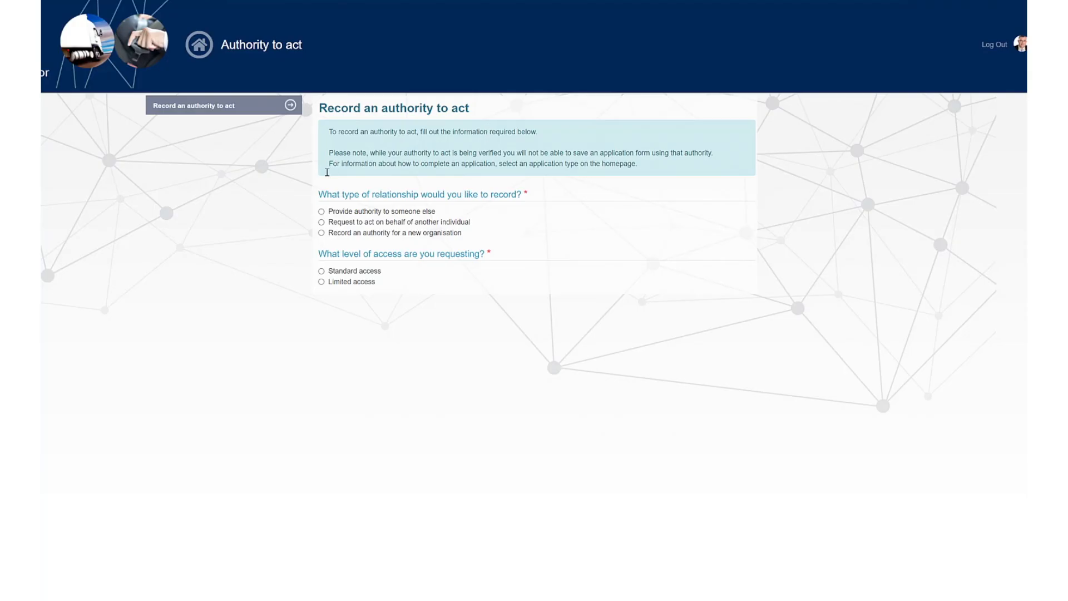
left_click(321, 233)
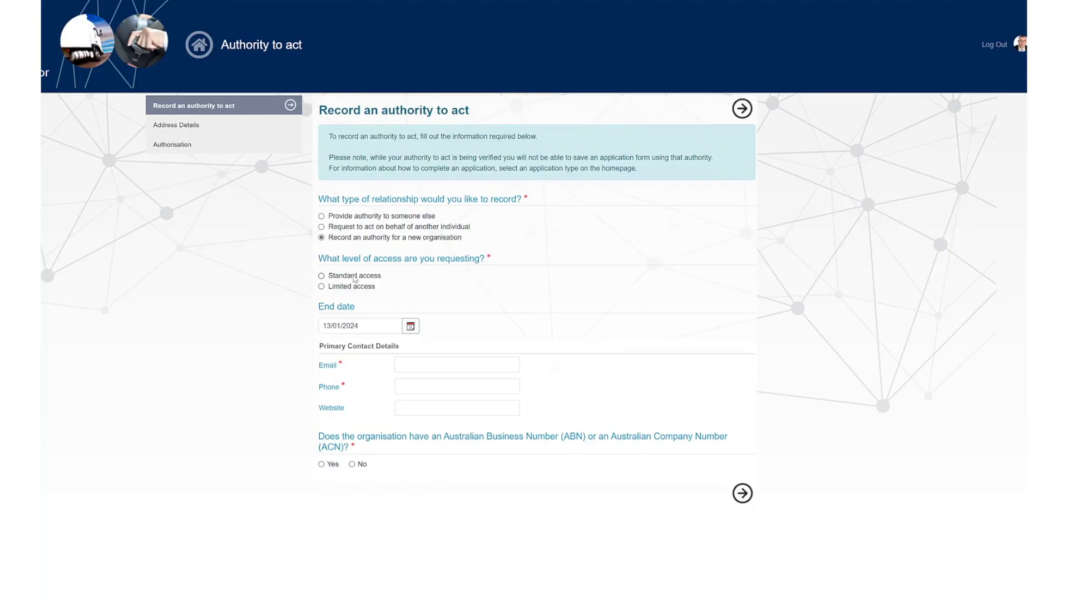
left_click(321, 276)
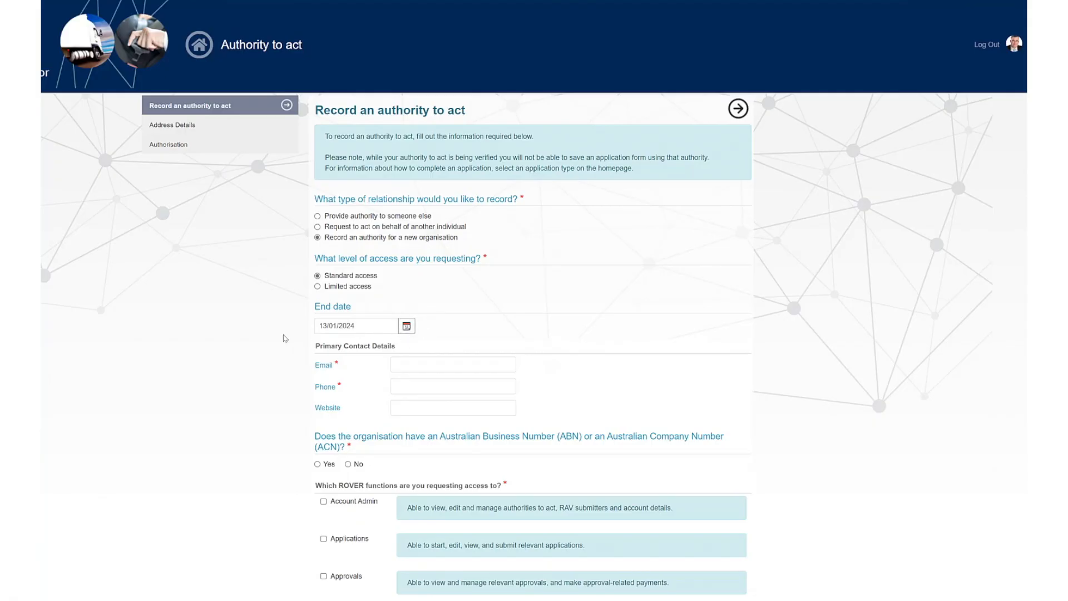
- Enter the contact's email and phone, and select TECHNOVATE STRATEGIC SOLUTIONS PTY LTD from an Australian Business Register search for "Technovate Strategic Solutions"
scroll(285, 338, "down", 2)
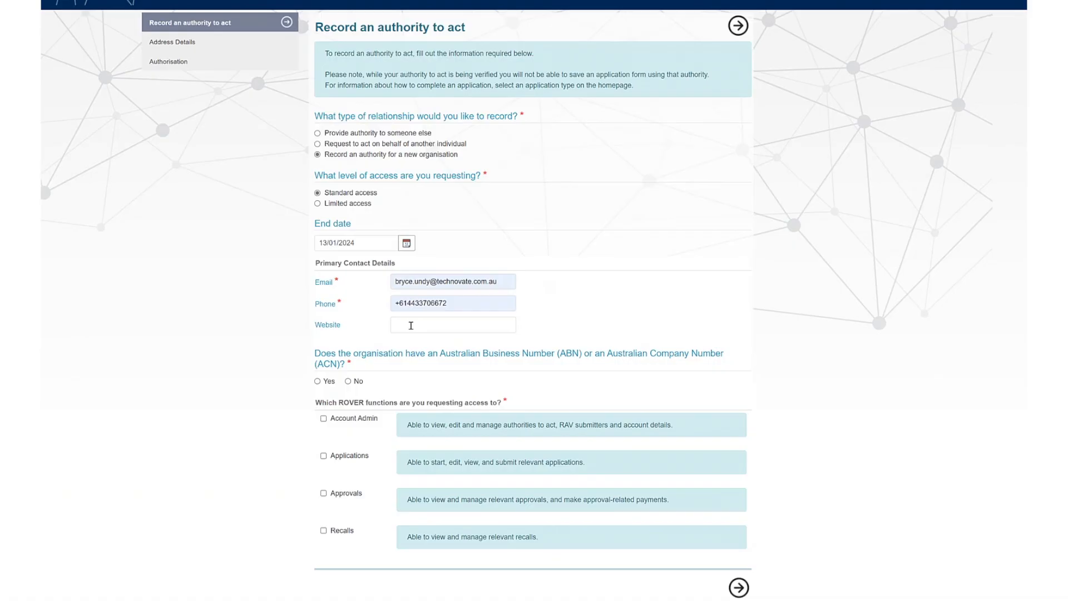
left_click(318, 381)
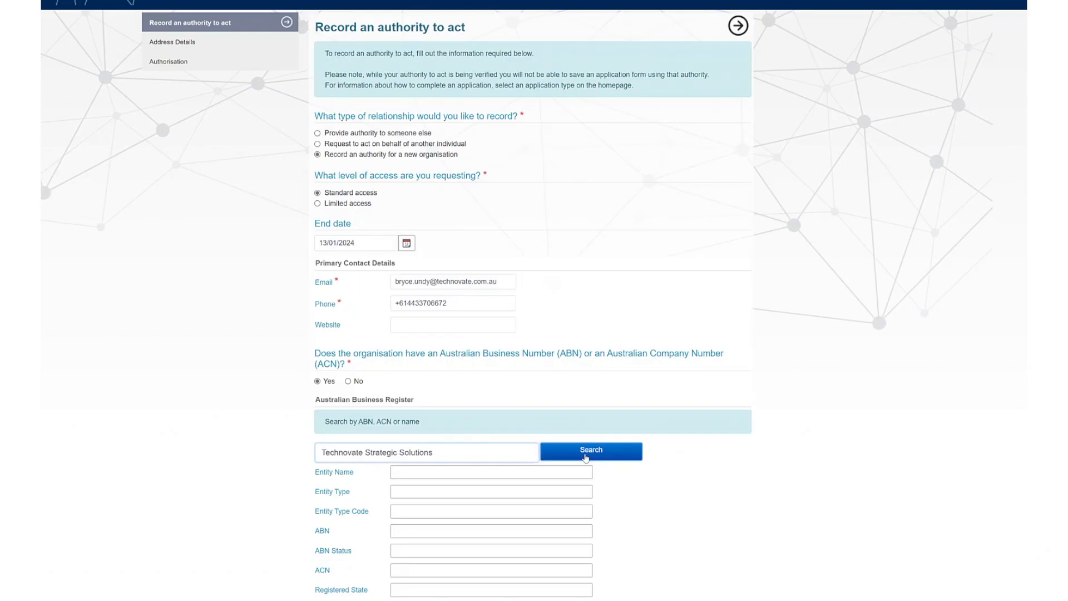
left_click(585, 457)
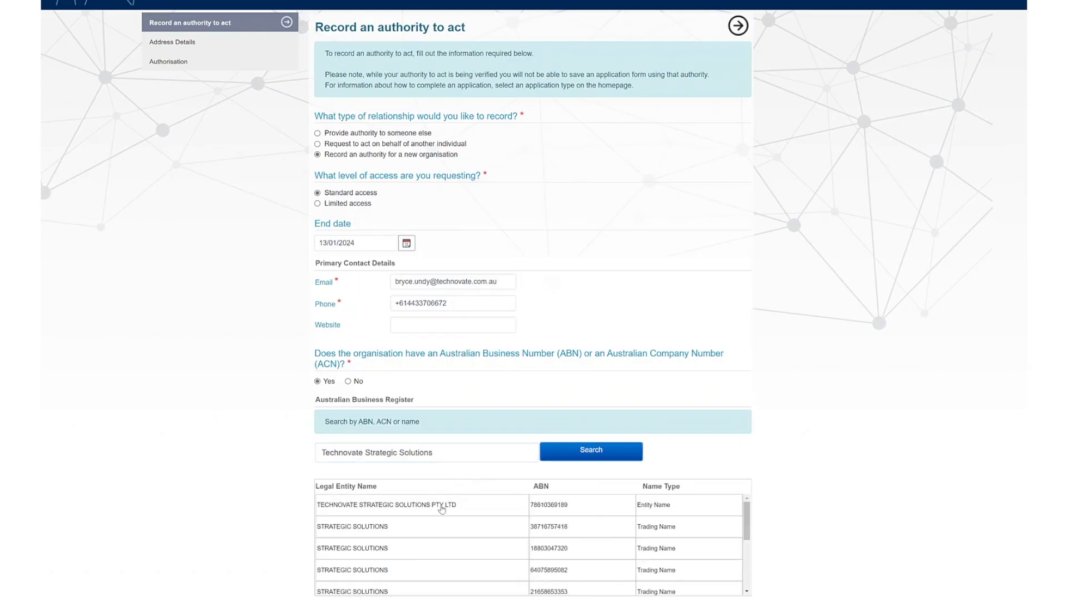
left_click(441, 508)
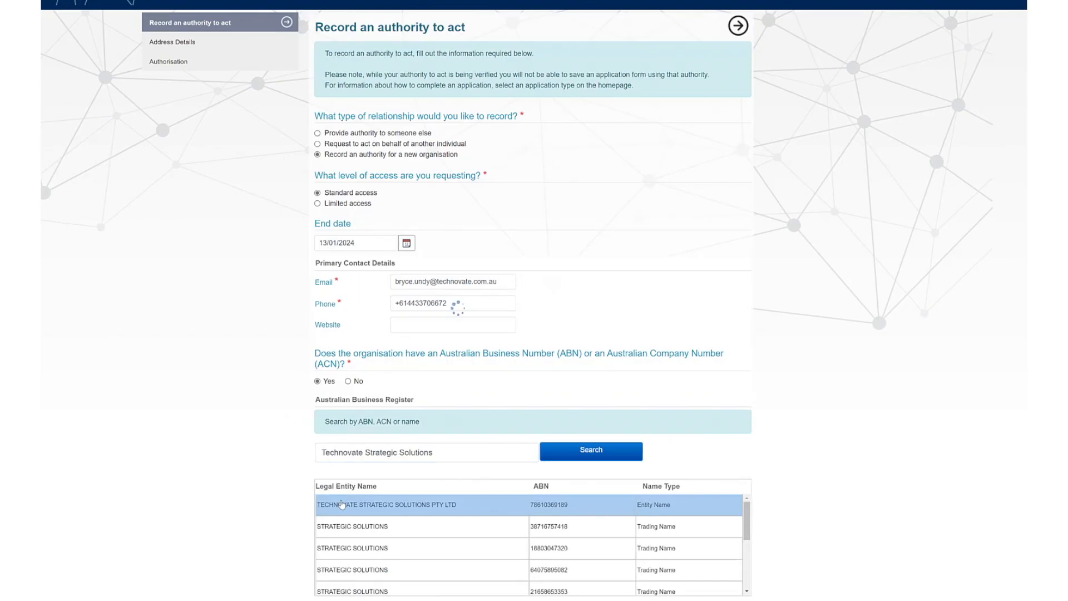
scroll(247, 476, "down", 5)
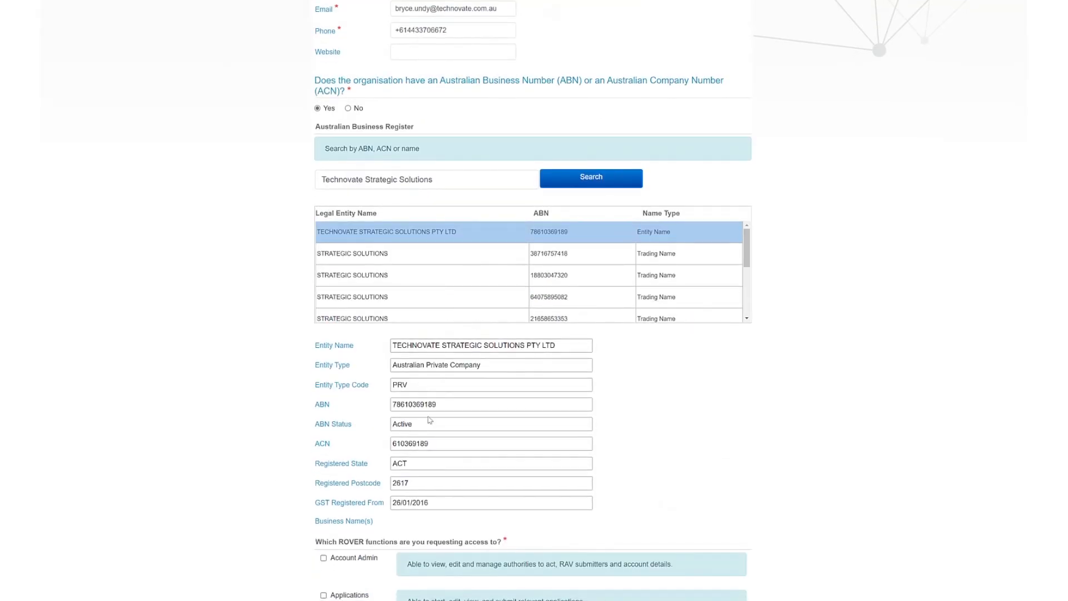
left_click(441, 365)
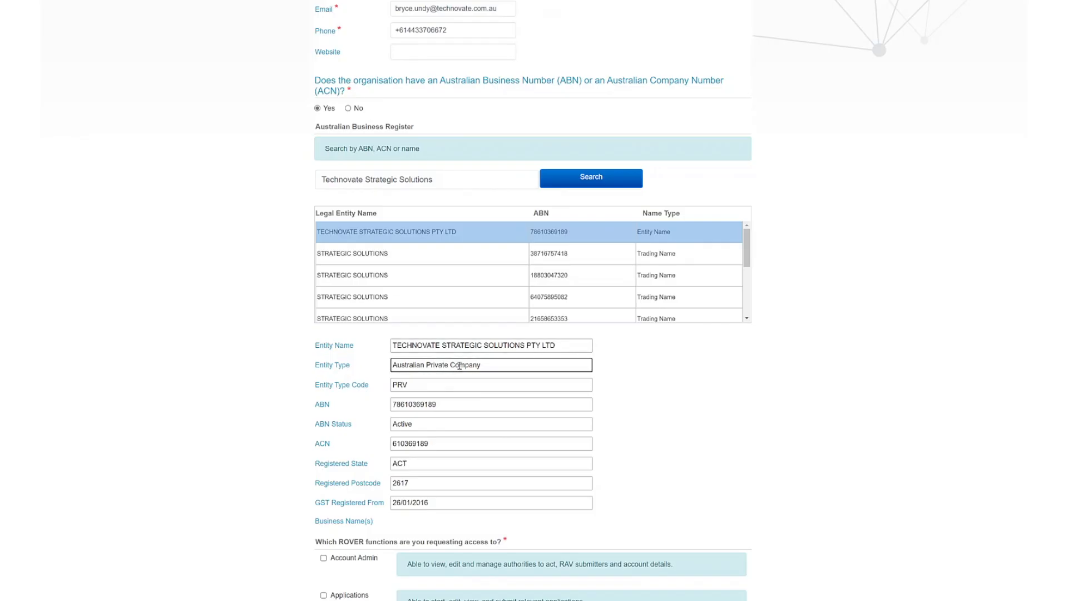
left_click(422, 409)
left_click(421, 427)
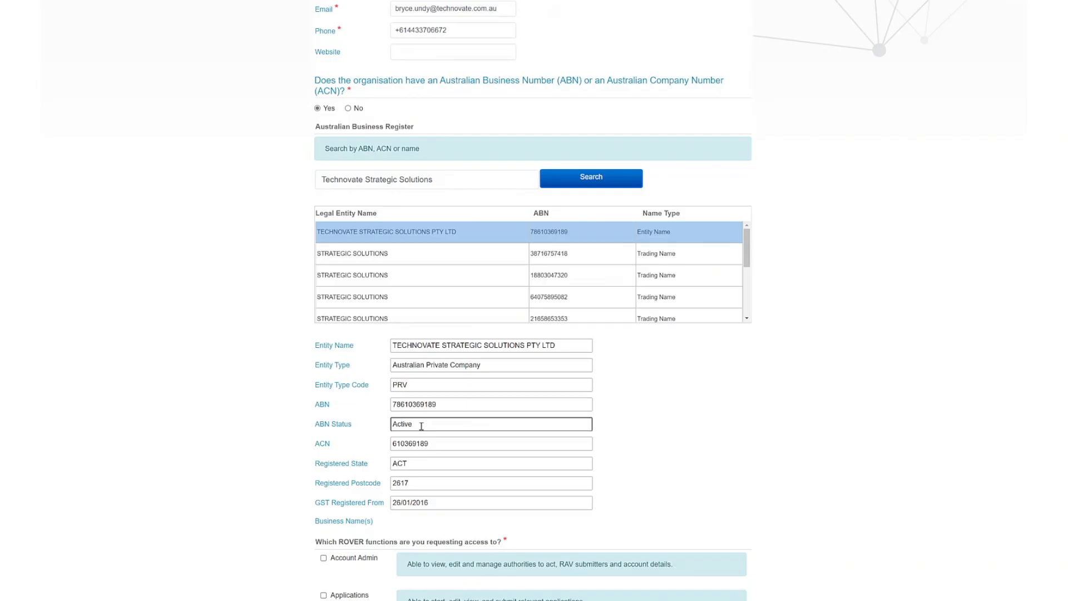
left_click(421, 443)
- Request access to the Account Admin, Applications, Approvals and Recalls functions
scroll(373, 515, "down", 3)
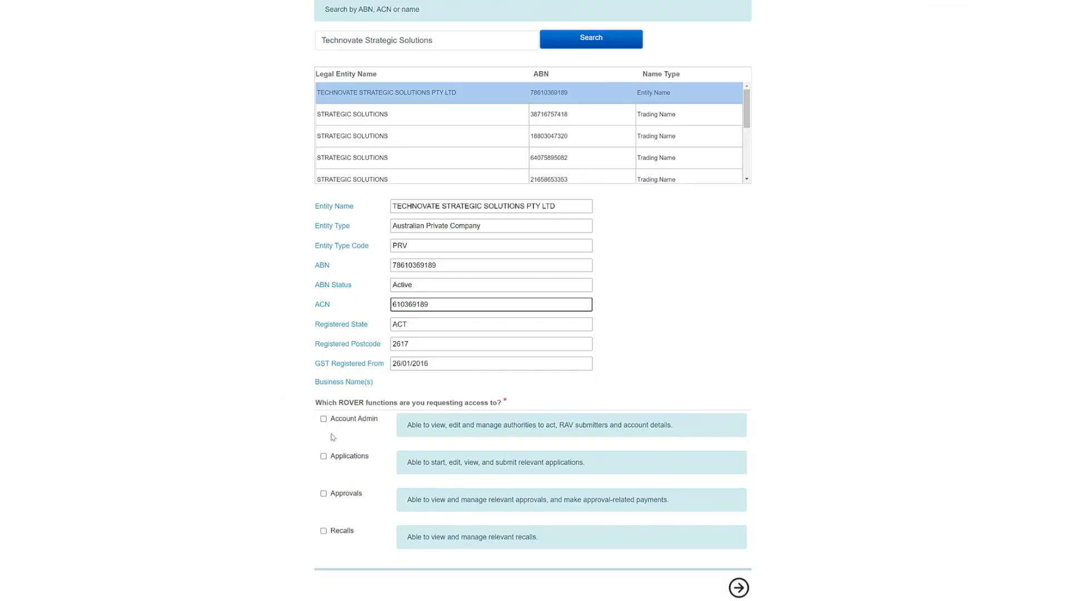
left_click(323, 418)
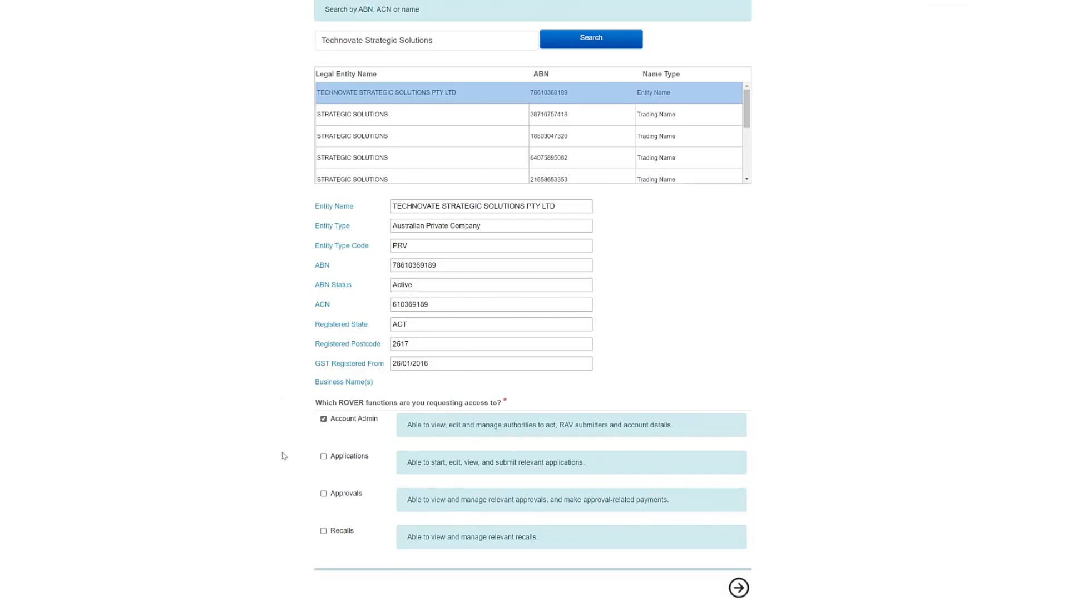
left_click(324, 457)
left_click(325, 495)
left_click(324, 533)
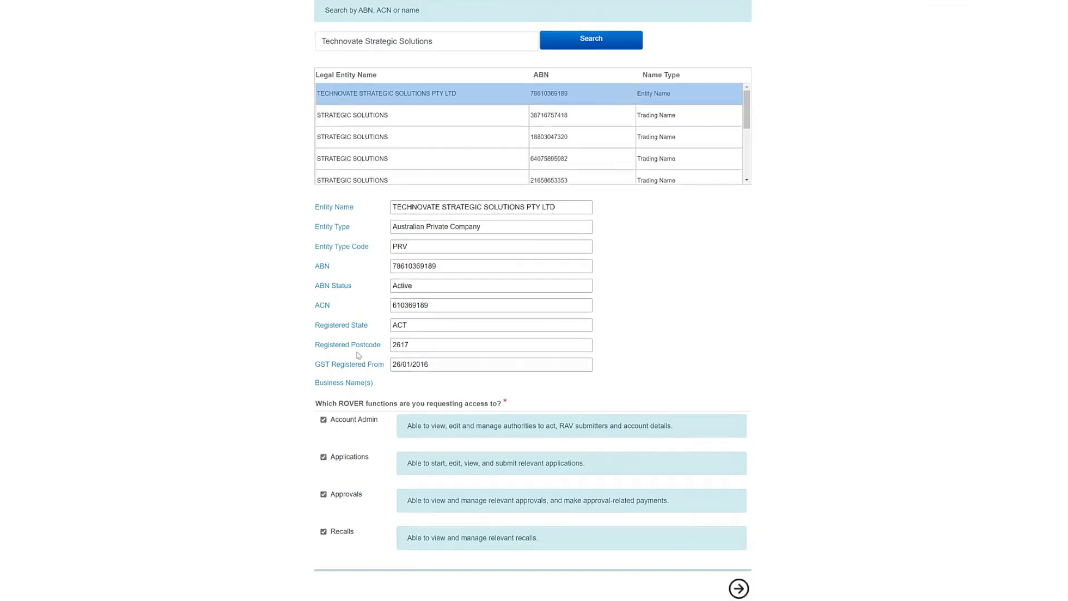
- Mark the organisation as having no ABN or ACN and enter "International Organisation Inc," as its legal/trading name
scroll(299, 208, "up", 5)
scroll(299, 207, "up", 1)
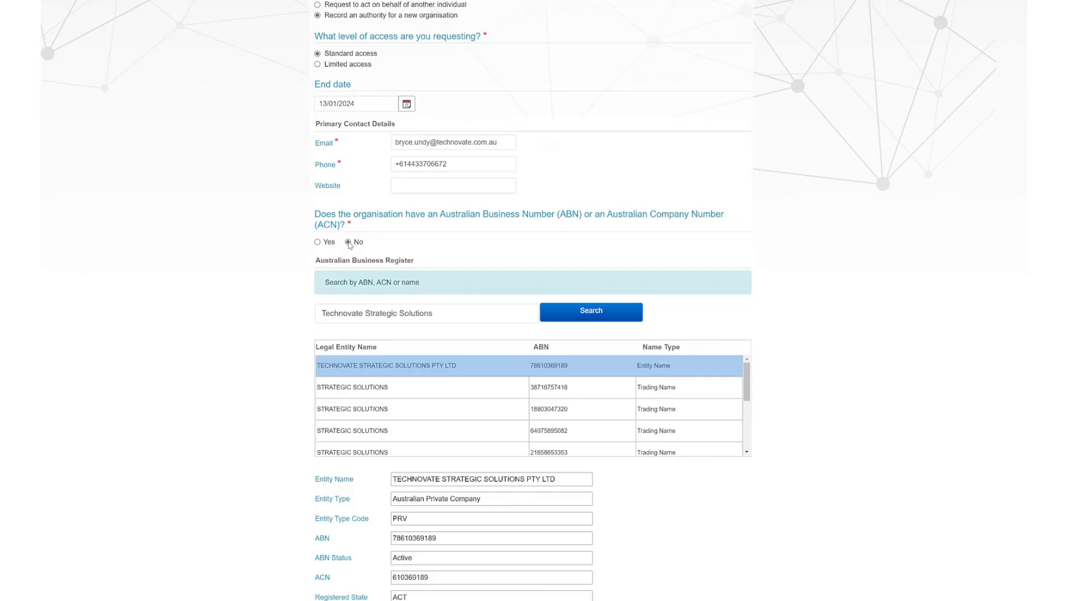
left_click(348, 242)
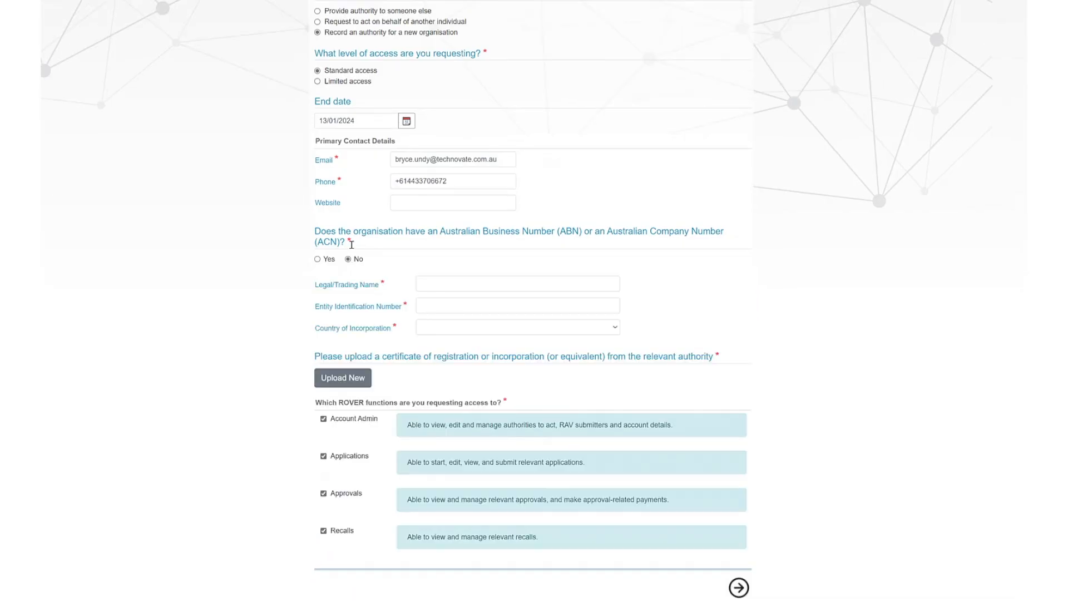
left_click(455, 282)
type("International Organisation Inc,")
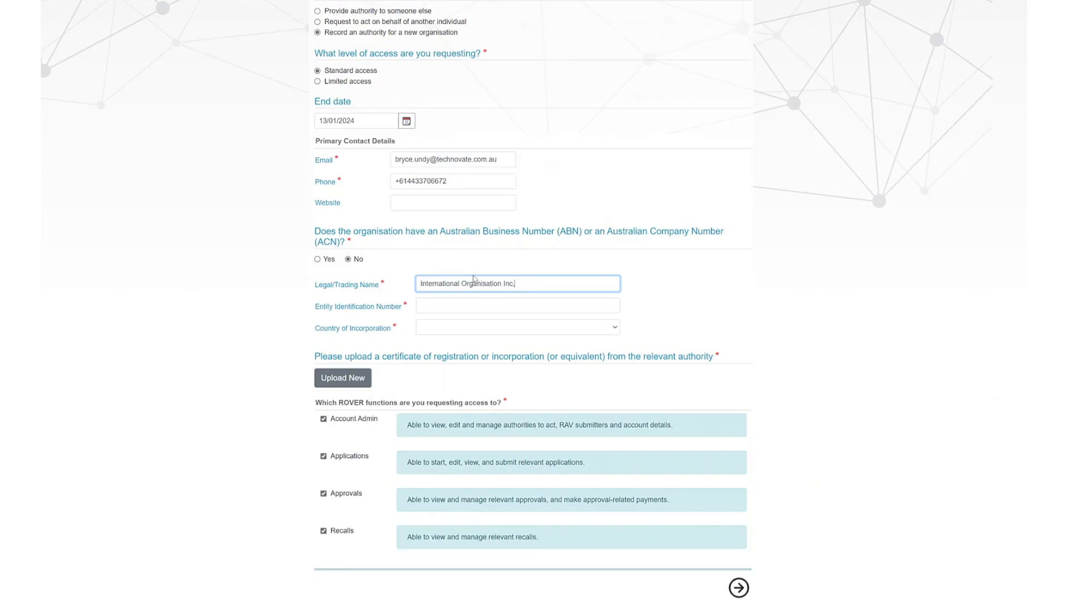
- Enter the entity identification number with United Kingdom as country of incorporation, and switch the organisation back to having an ABN or ACN
left_click(429, 307)
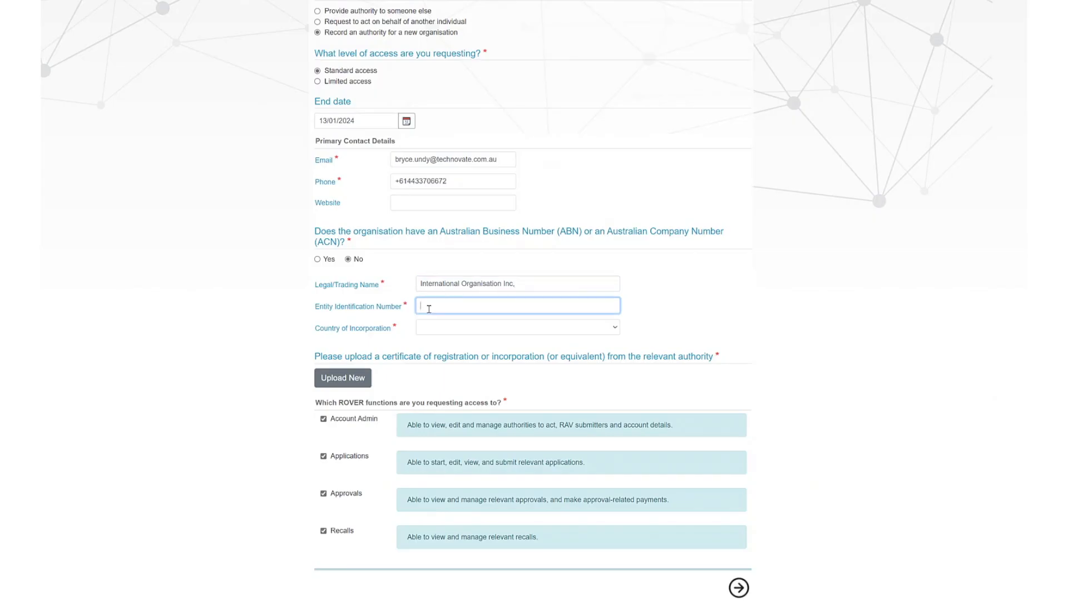
type("1234")
left_click(429, 328)
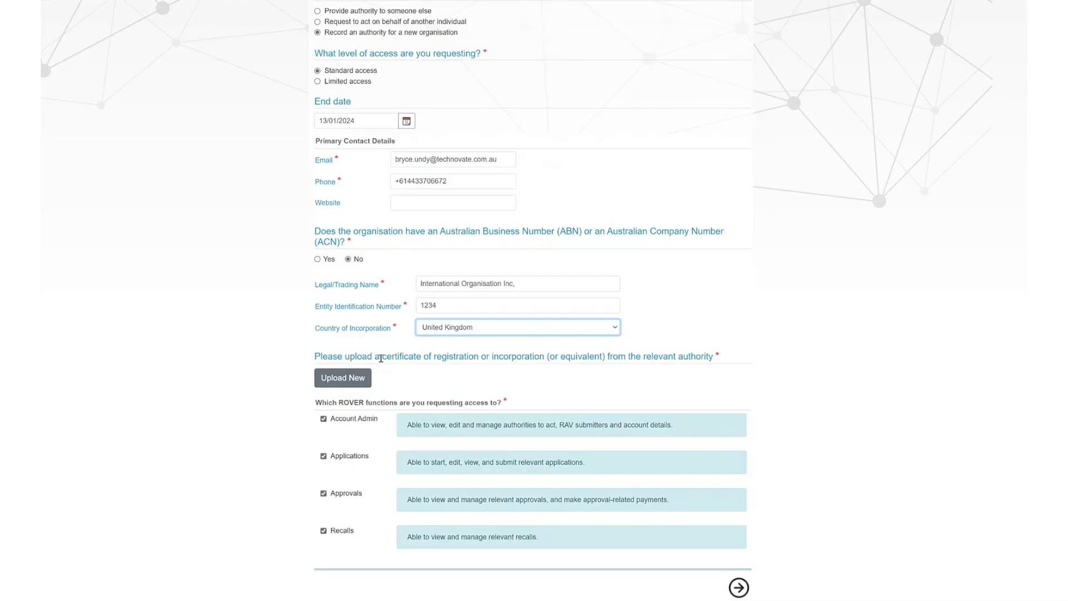
double_click(424, 304)
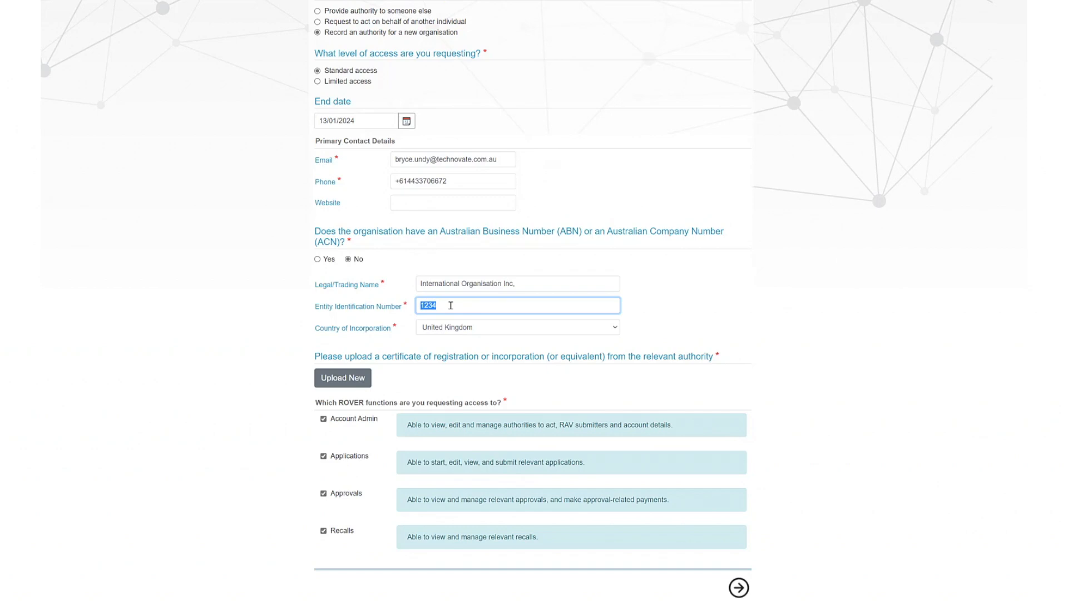
left_click(317, 259)
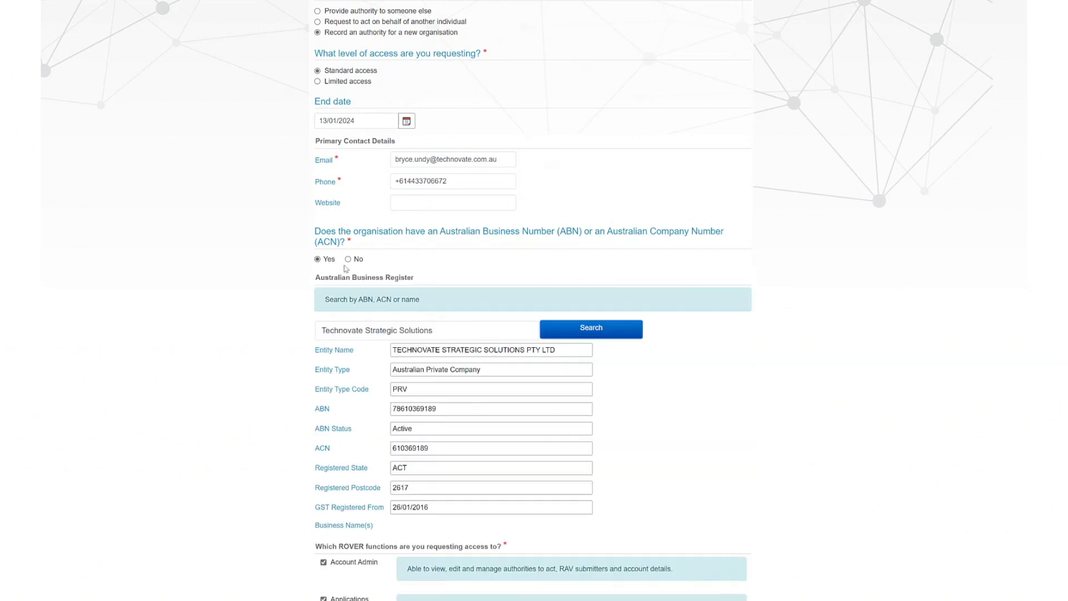
- Continue to the address details, fill in the principal place of business address in the Netherlands, and proceed to the authorisation page
scroll(508, 390, "down", 3)
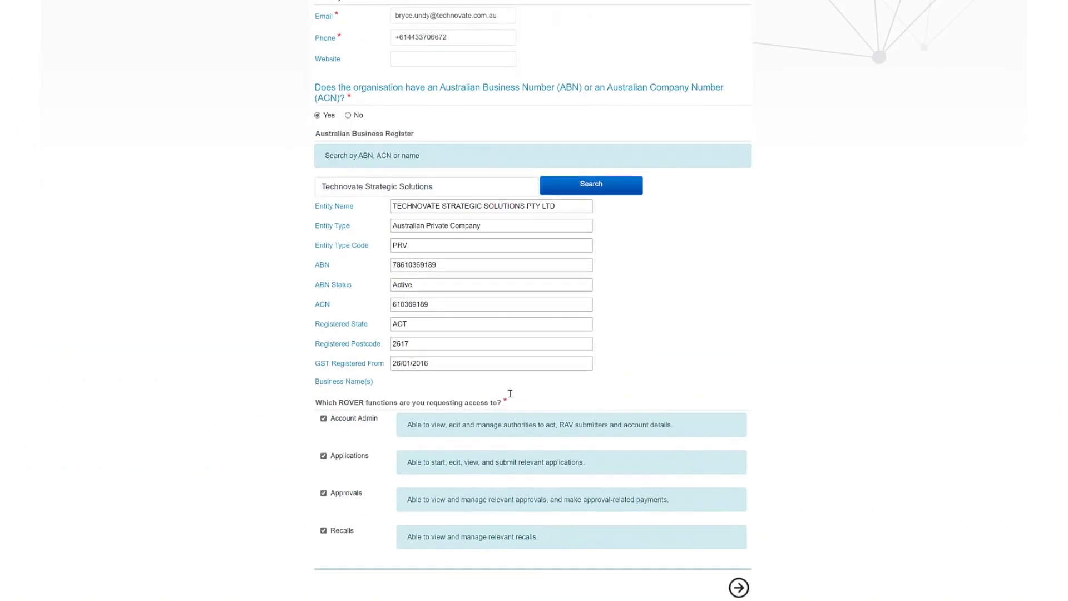
left_click(739, 588)
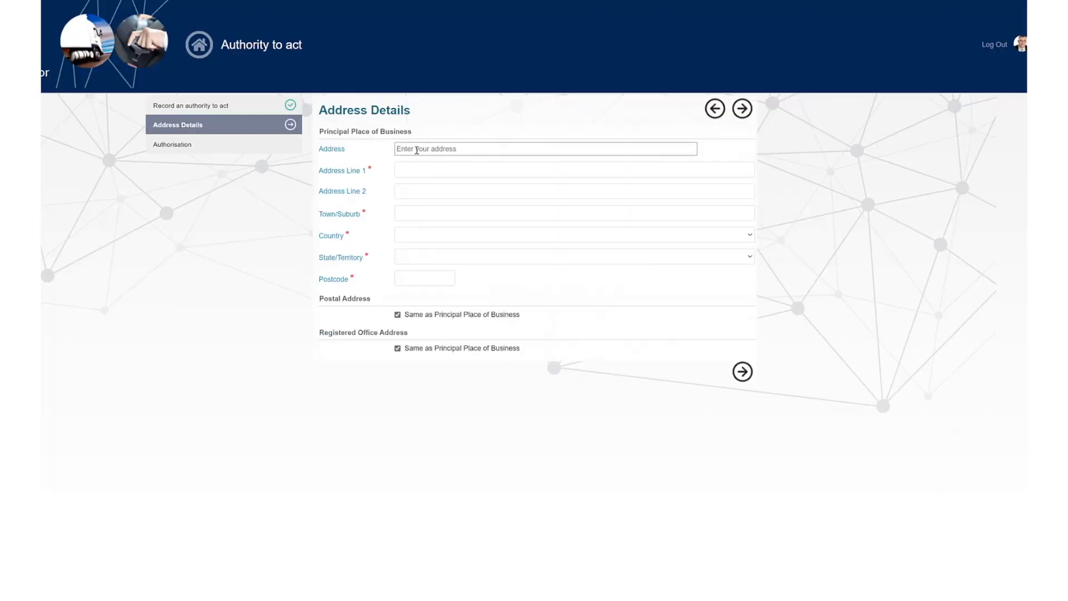
left_click(414, 166)
key("Down")
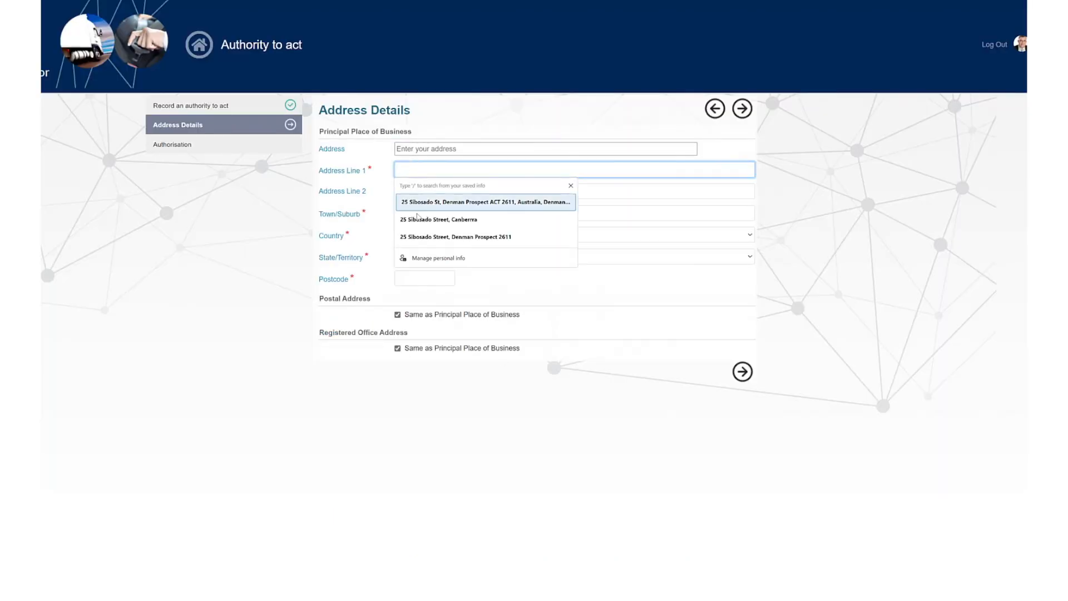
left_click(425, 148)
type("25")
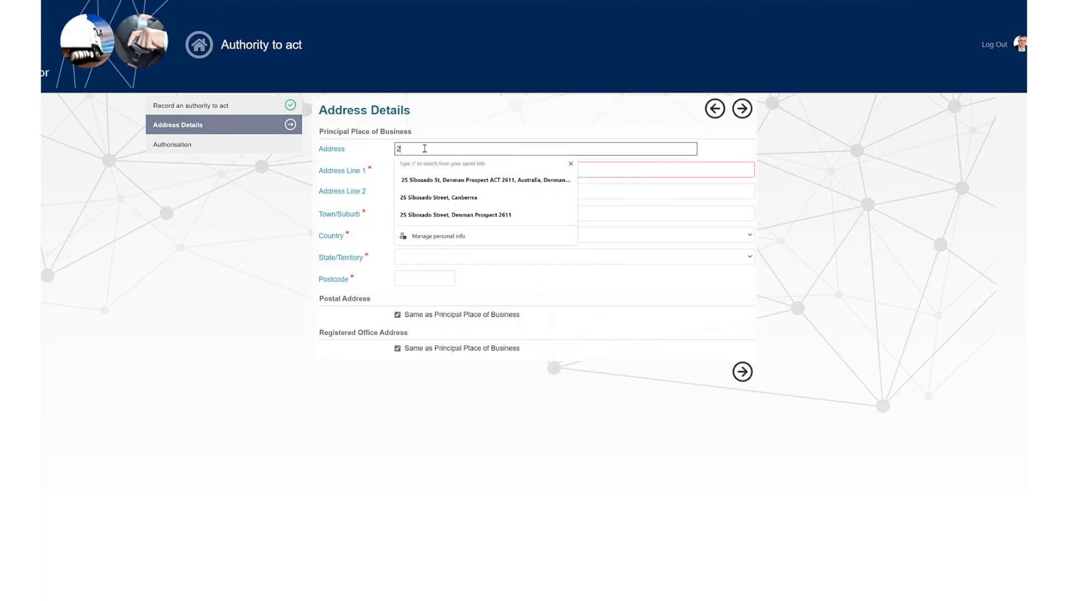
left_click(570, 164)
left_click(572, 164)
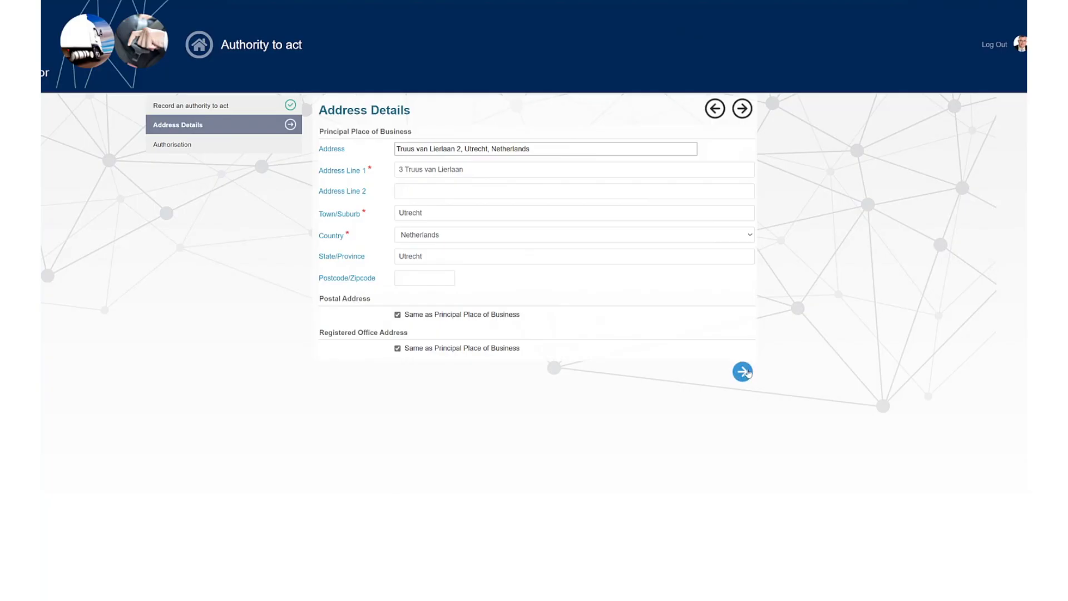
left_click(743, 371)
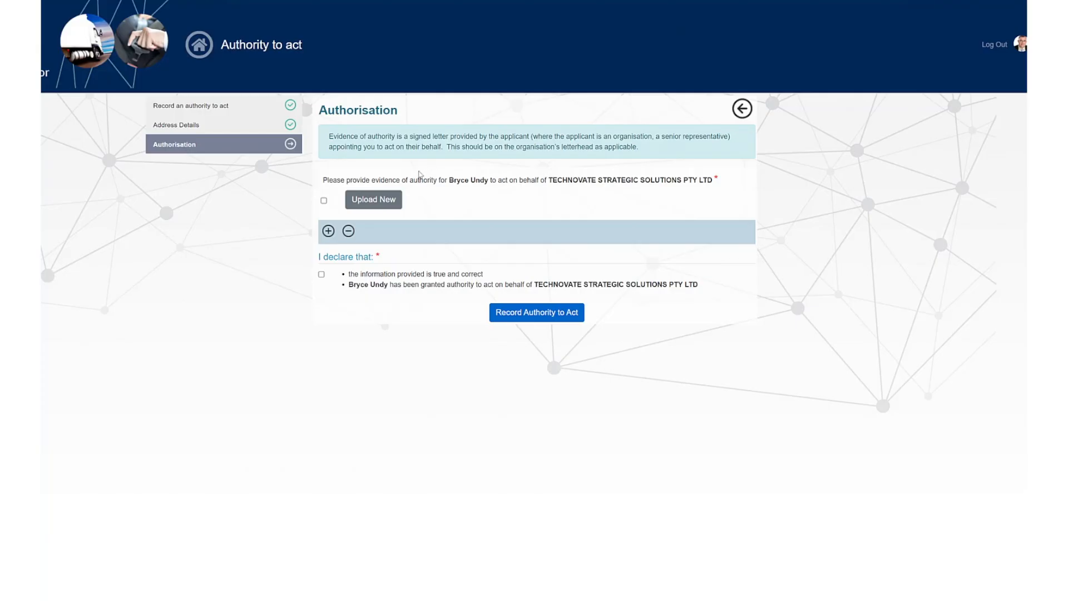
- Upload S9_Nissler.pdf as the evidence of authority to act on behalf of the organisation
left_click(373, 201)
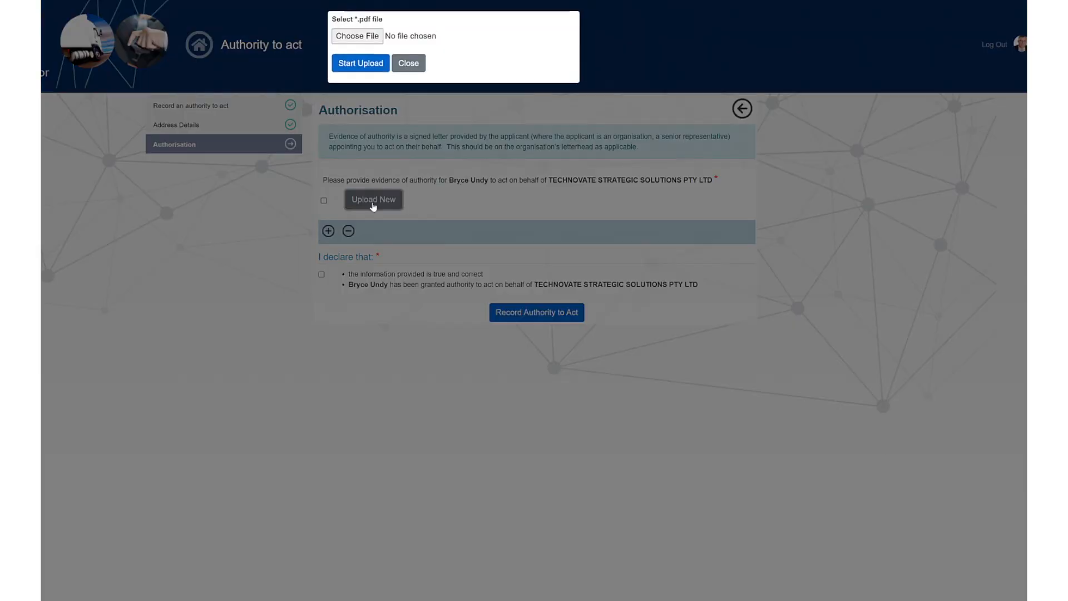
left_click(350, 36)
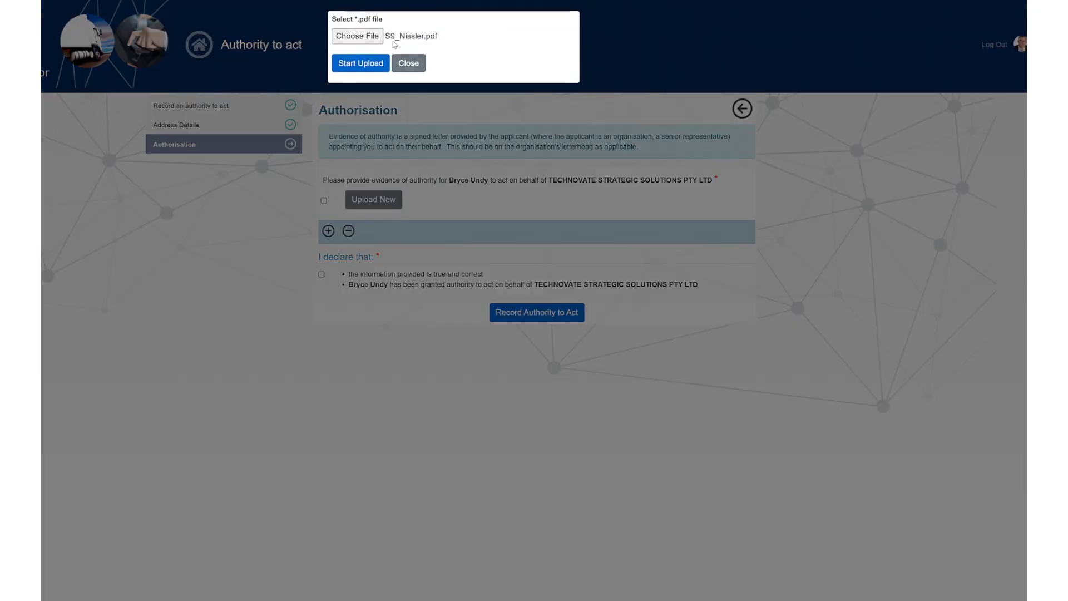
left_click(354, 63)
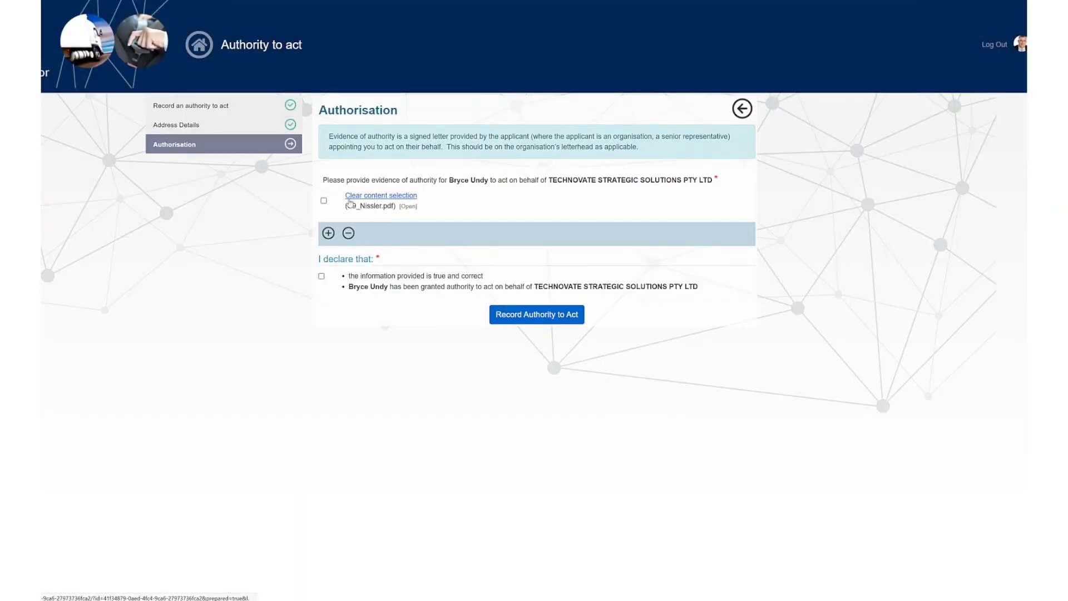
- Accept the declaration, record the authority to act, and check the list of current authorities
left_click(321, 277)
left_click(554, 315)
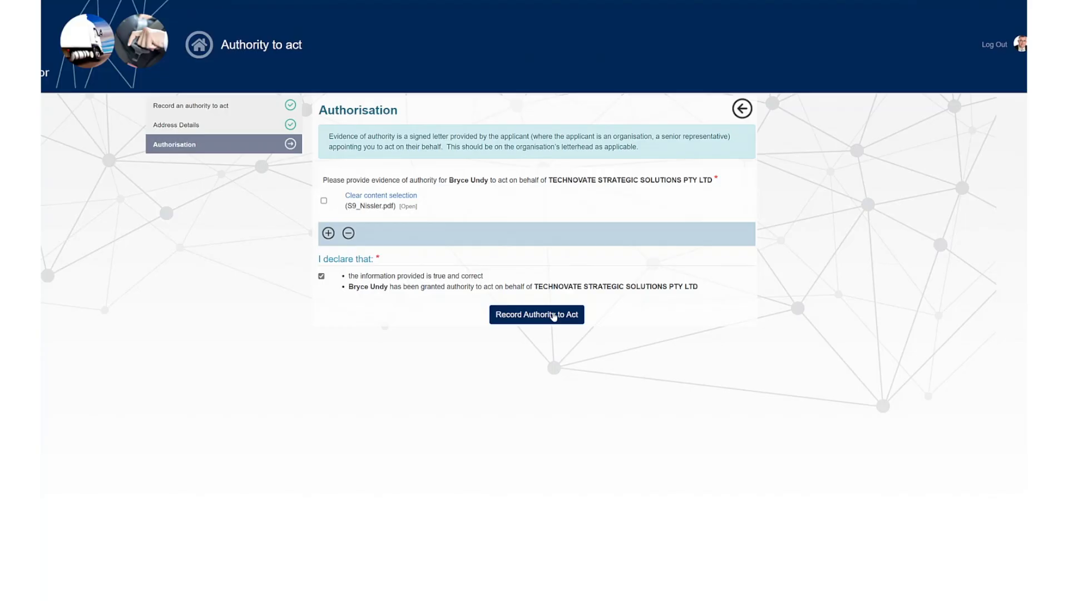
left_click(553, 315)
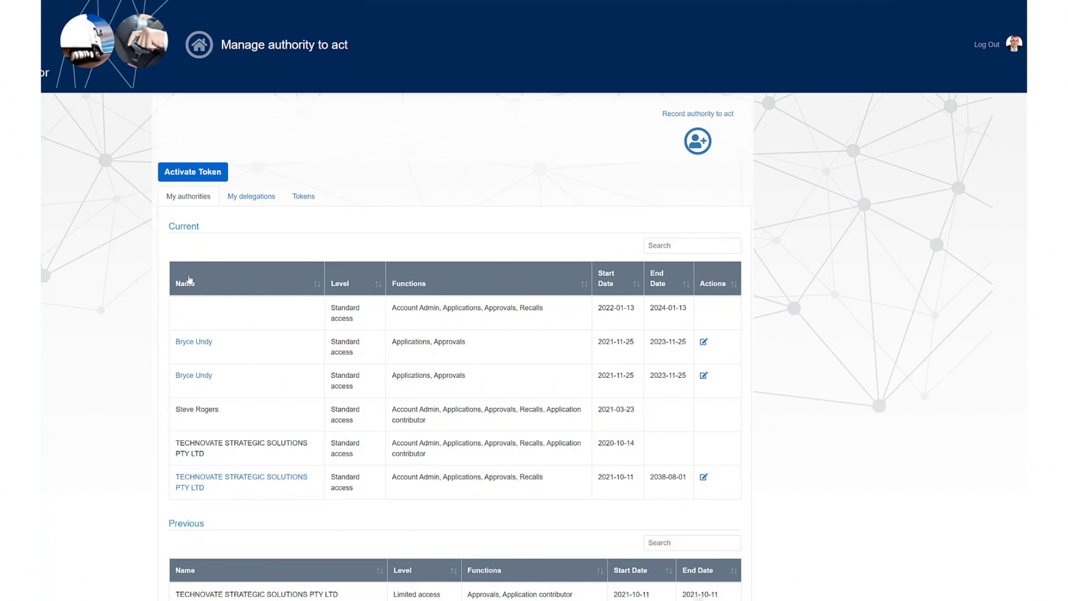
scroll(222, 333, "down", 1)
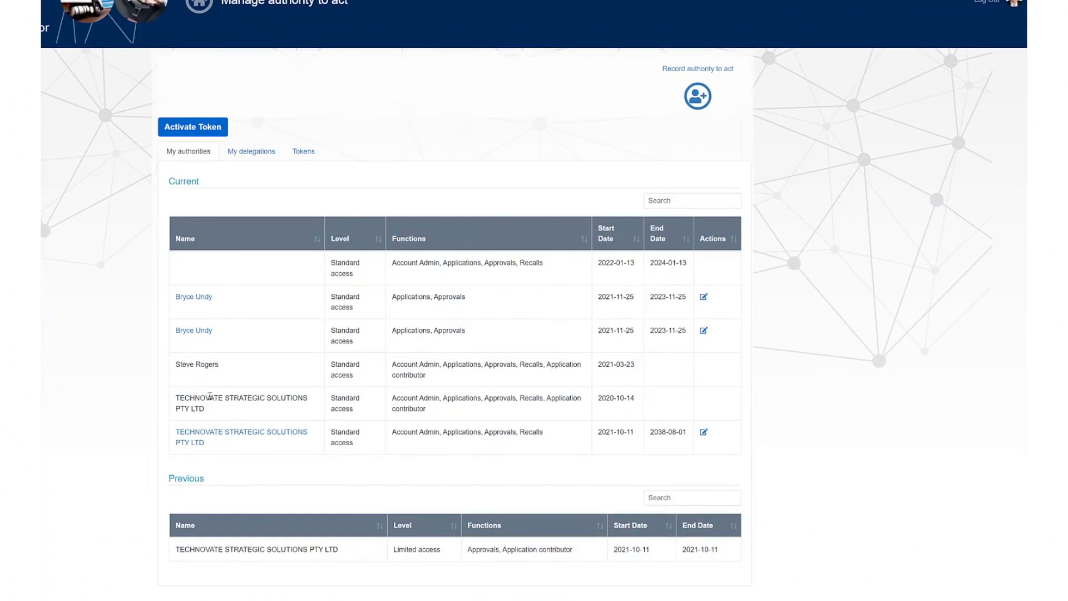